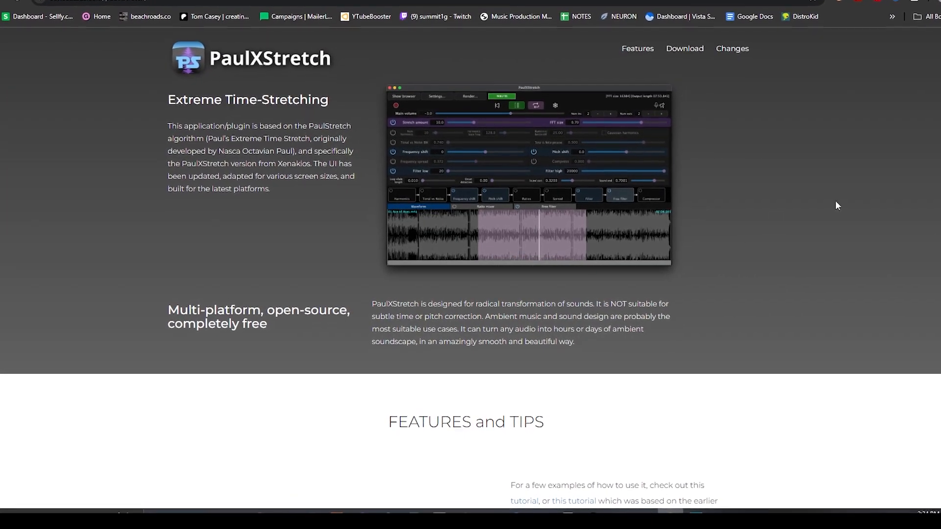
# - Scroll the PaulXStretch website down to view its download options for each platform
pyautogui.scroll(-6, 470, 265)
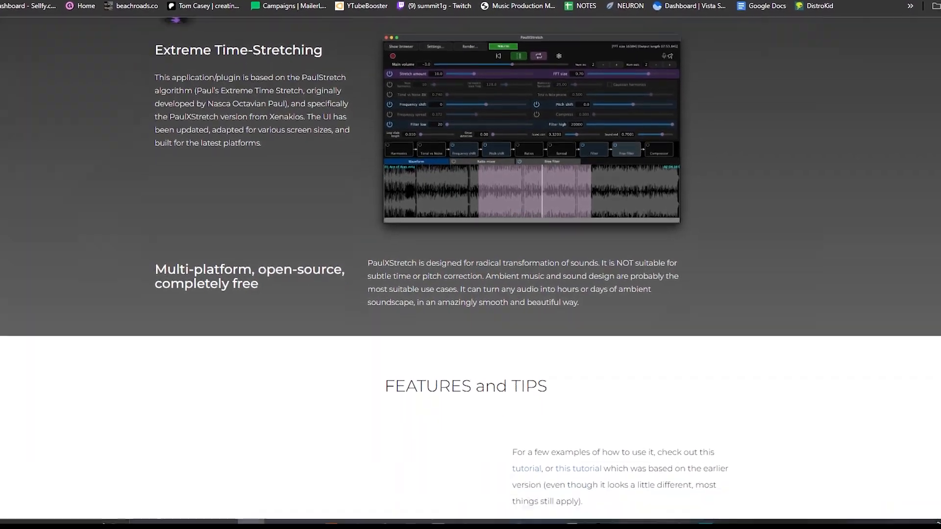
pyautogui.scroll(-4, 471, 265)
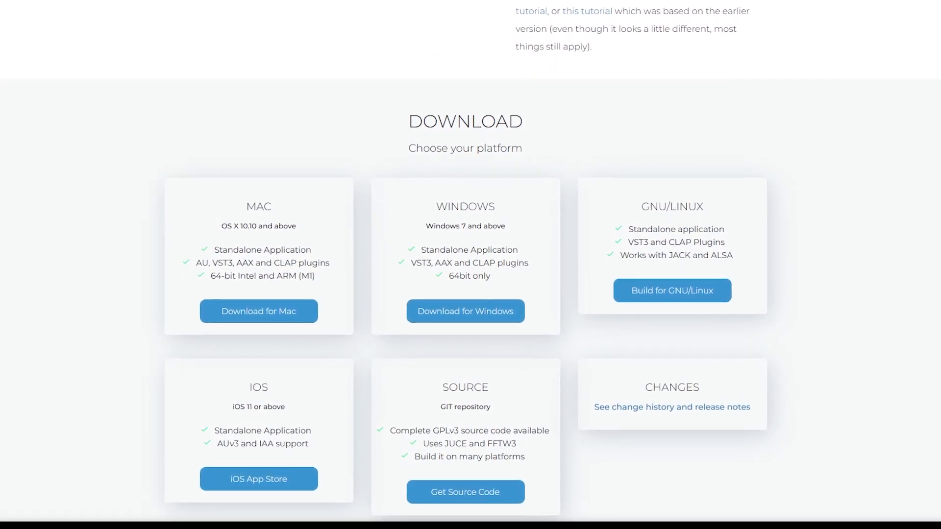
pyautogui.moveTo(449, 29); pyautogui.dragTo(520, 45)
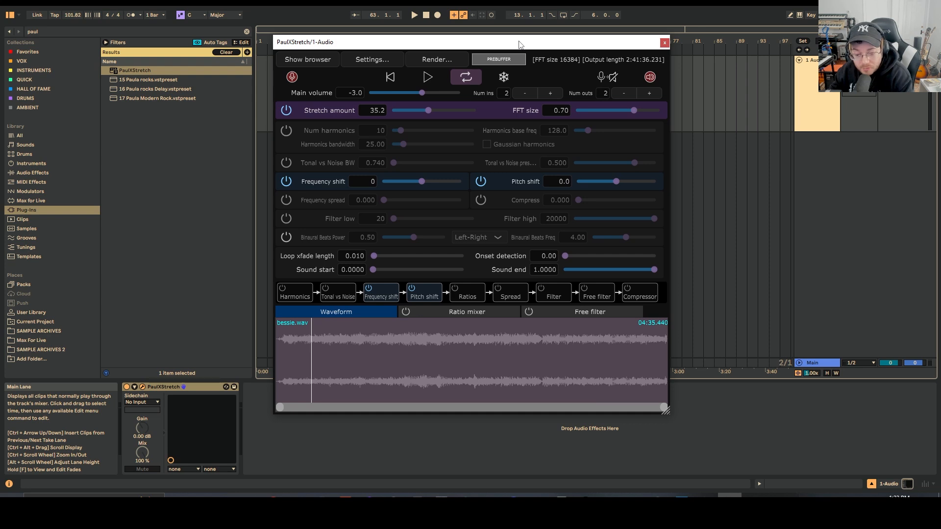
pyautogui.moveTo(505, 44); pyautogui.dragTo(530, 55)
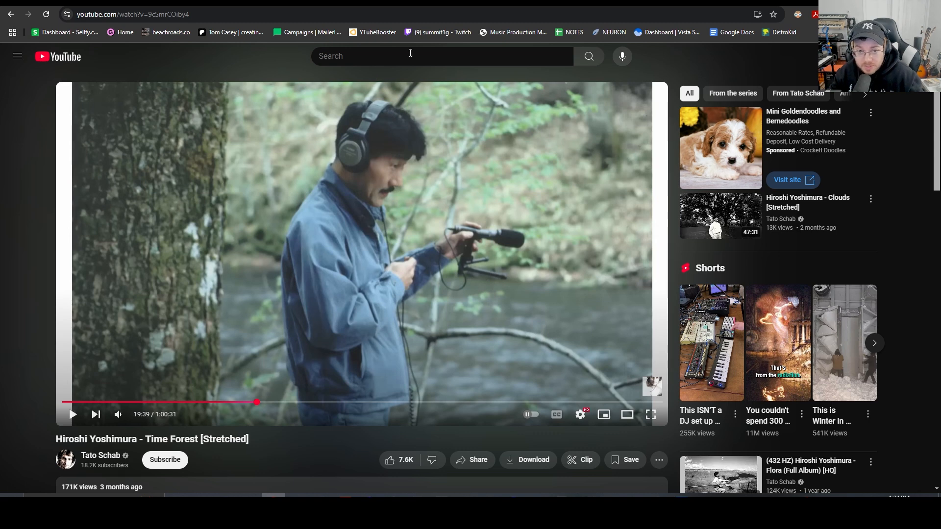
# - Search YouTube for public domain music and browse the 2024 public-domain songs playlist
pyautogui.click(435, 10)
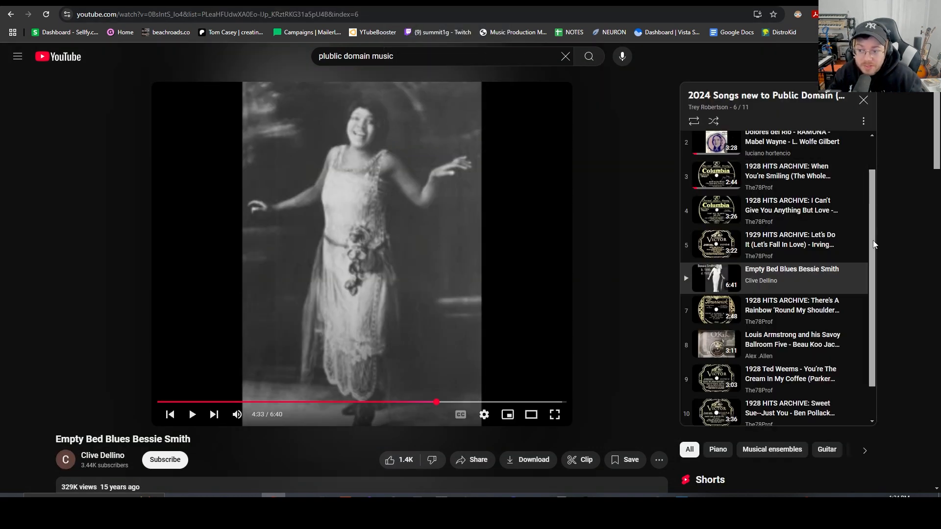
pyautogui.moveTo(873, 241); pyautogui.dragTo(873, 209)
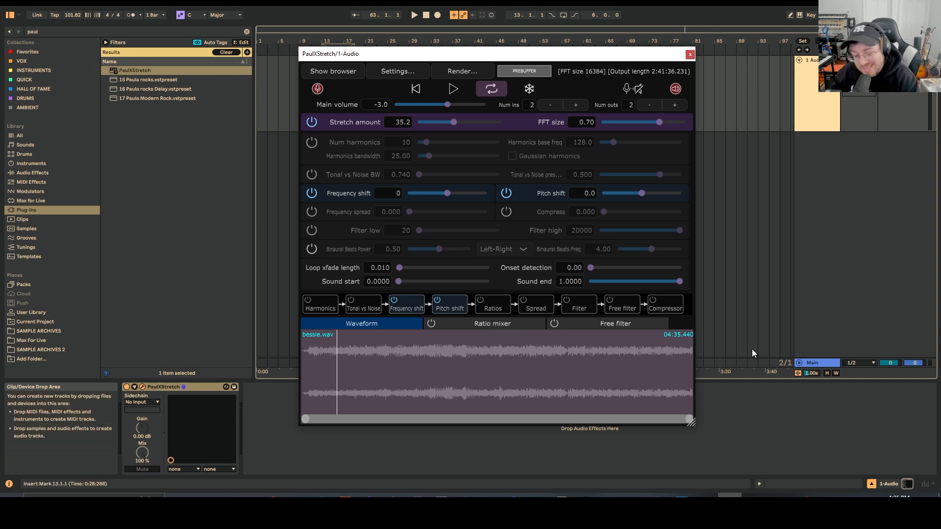
# - Compare the stretched playback in PaulXStretch with the original Empty Bed Blues Bessie Smith video on YouTube
pyautogui.click(453, 88)
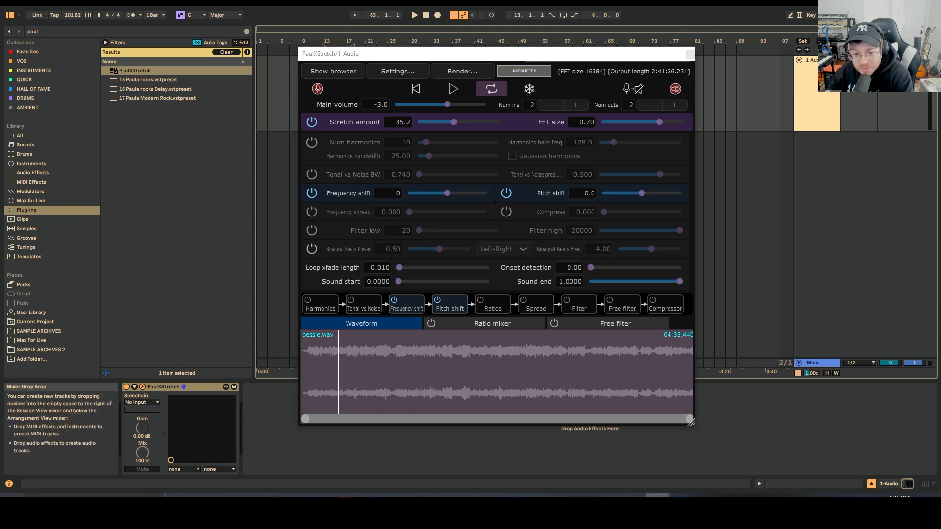
pyautogui.click(273, 497)
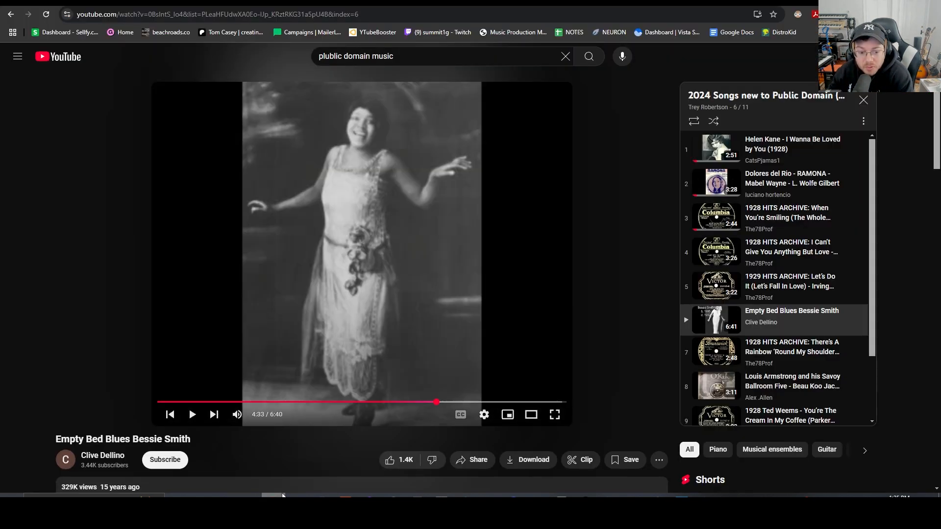
pyautogui.click(237, 401)
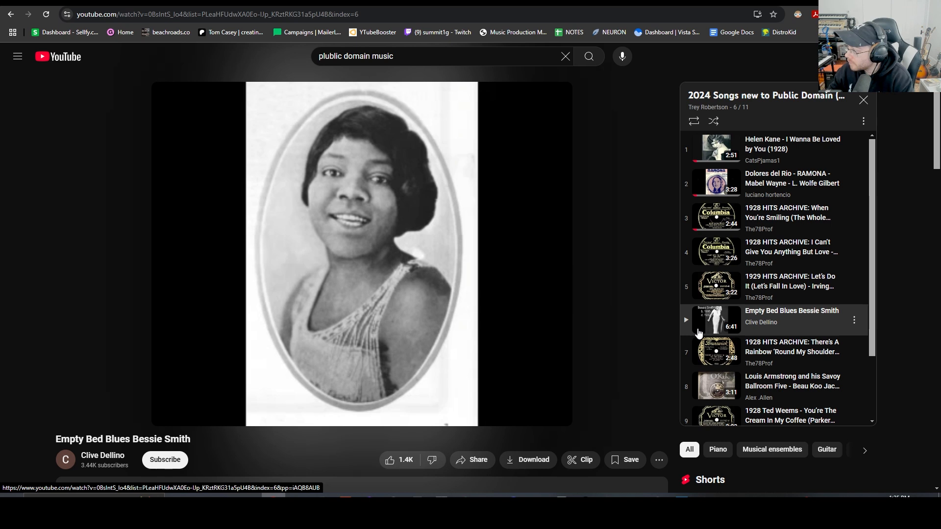
pyautogui.click(364, 313)
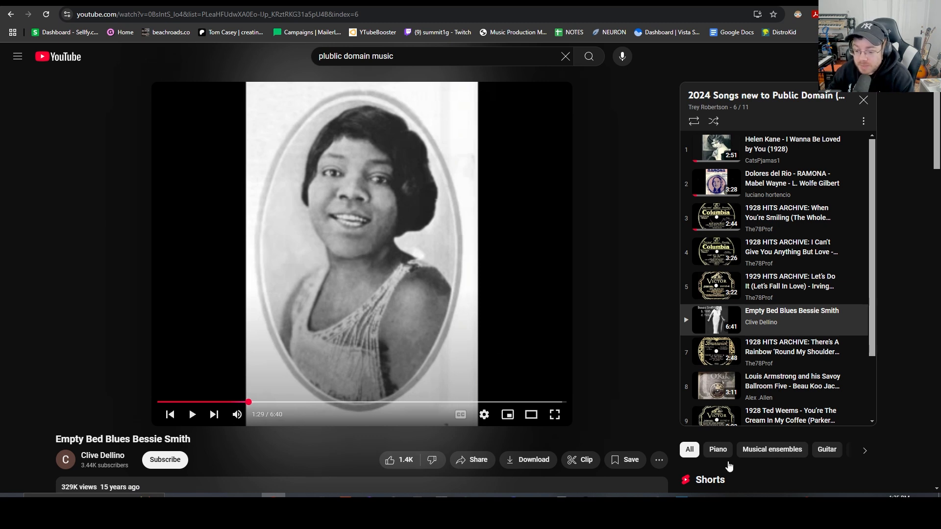
pyautogui.click(729, 496)
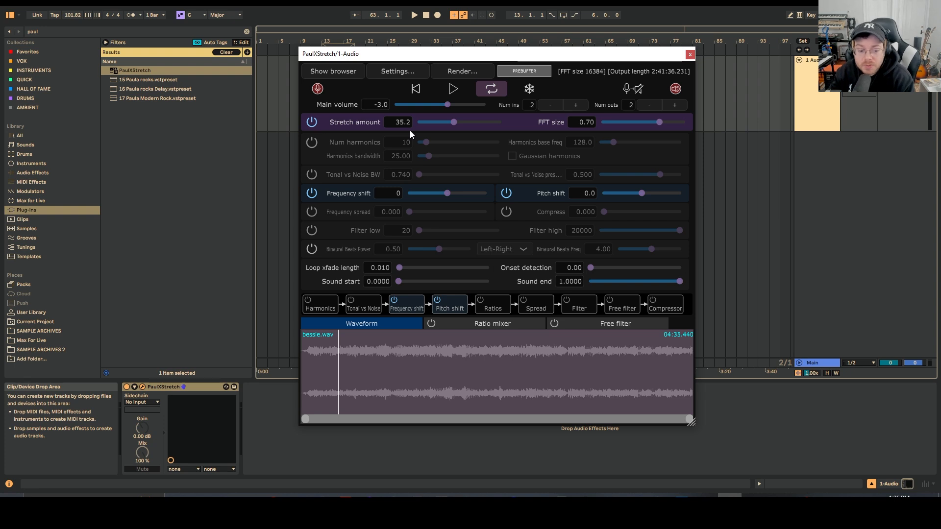
pyautogui.click(273, 504)
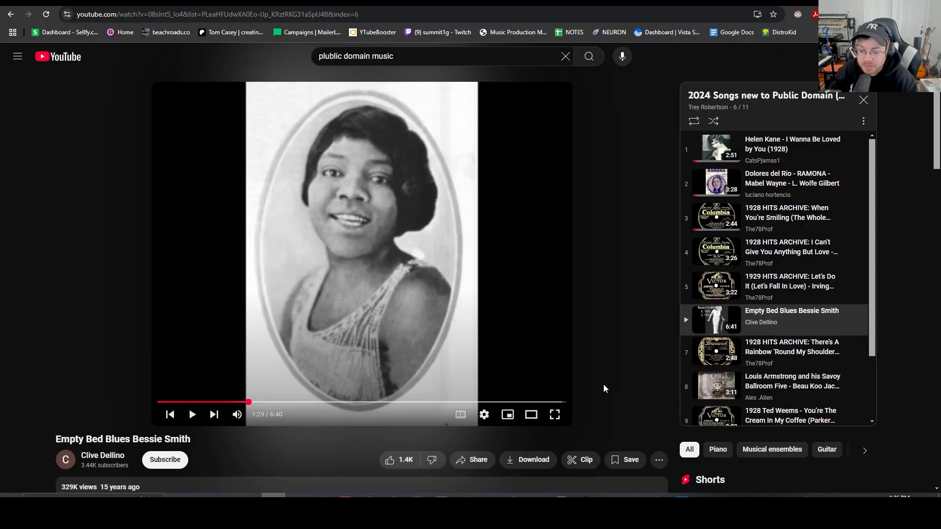
pyautogui.click(730, 504)
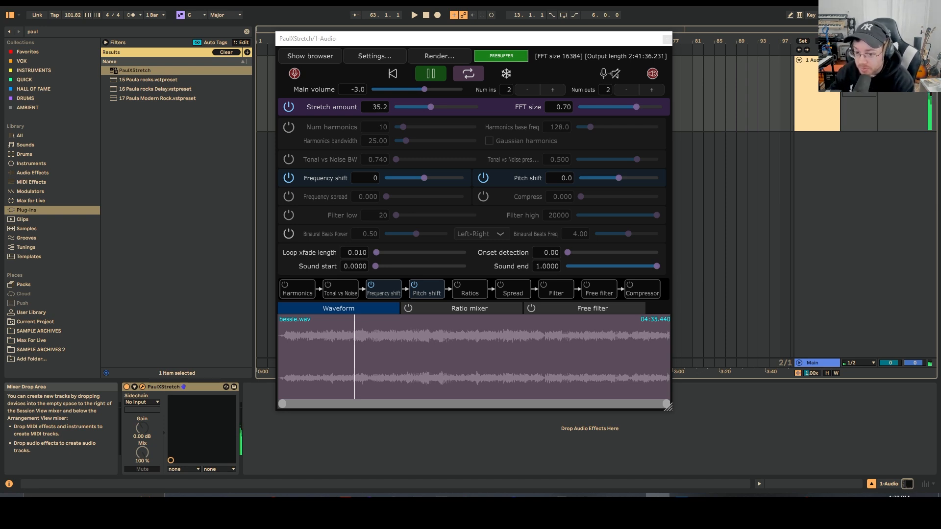
# - Render the stretched audio to pxsrender.wav at source sample rate in 32 bit floating point format
pyautogui.press('space')
pyautogui.click(435, 57)
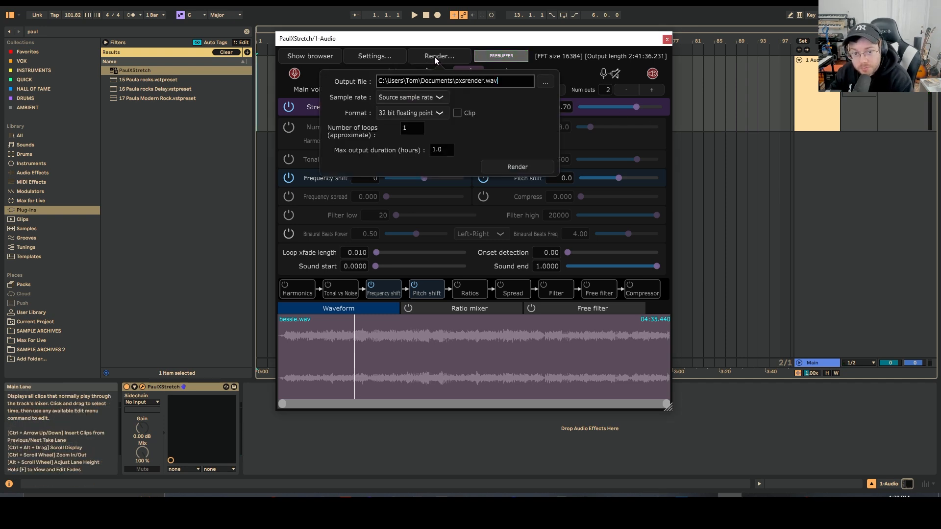
pyautogui.click(517, 167)
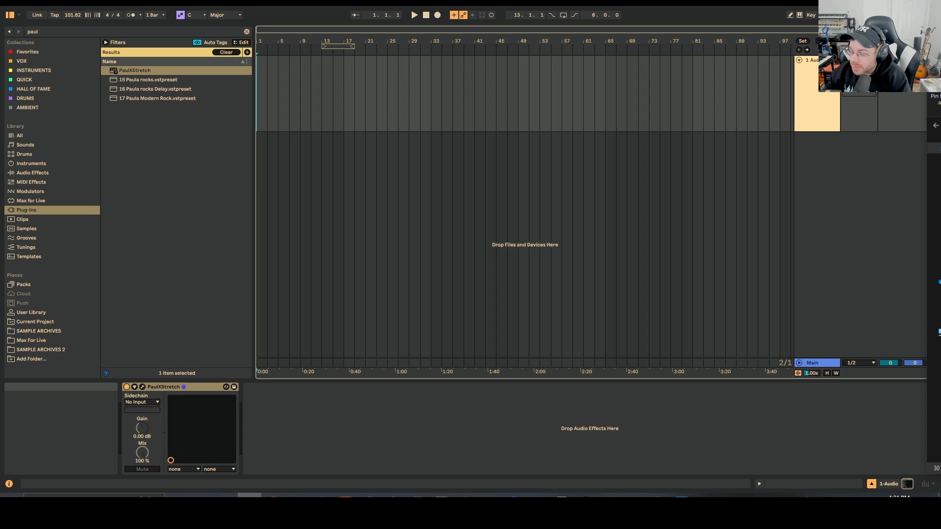
# - Place the rendered stretch file on a new audio track and audition it from several positions
pyautogui.moveTo(939, 245); pyautogui.dragTo(296, 171)
pyautogui.moveTo(295, 172); pyautogui.dragTo(296, 171)
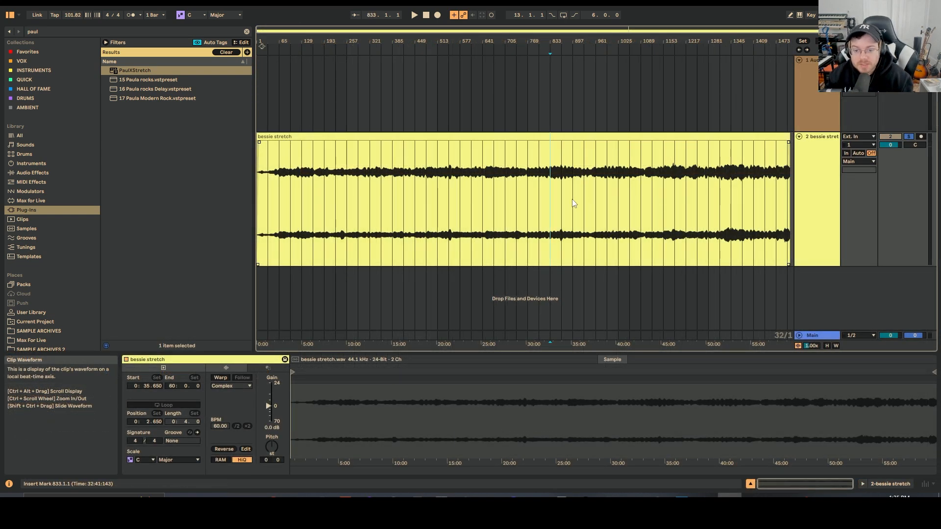
pyautogui.press('space')
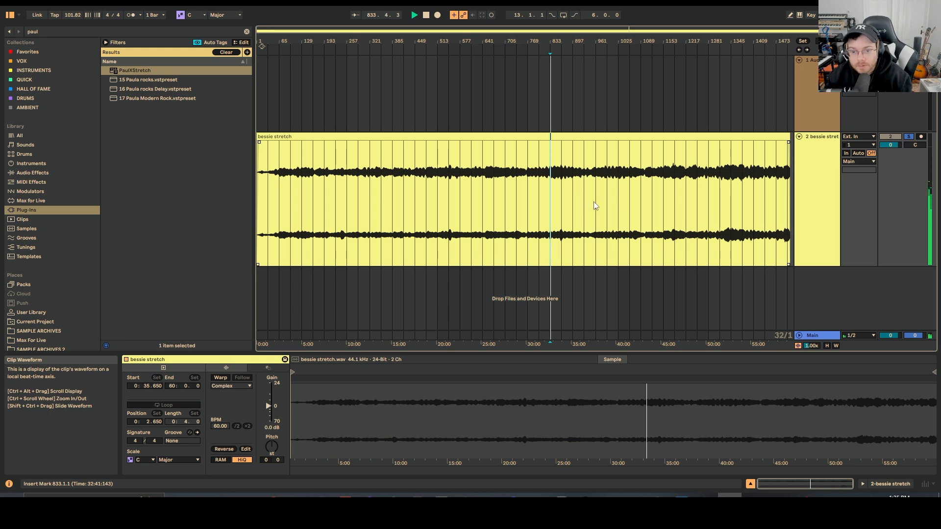
pyautogui.click(719, 198)
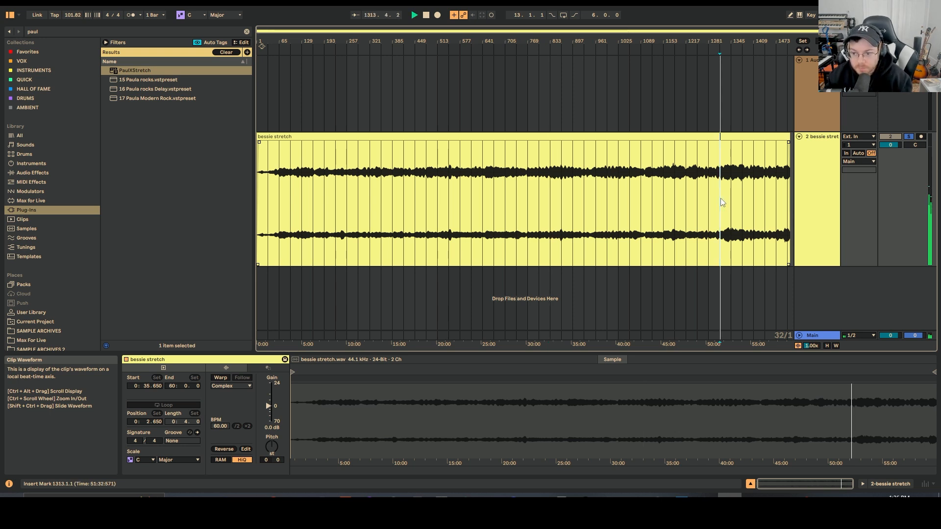
pyautogui.click(664, 208)
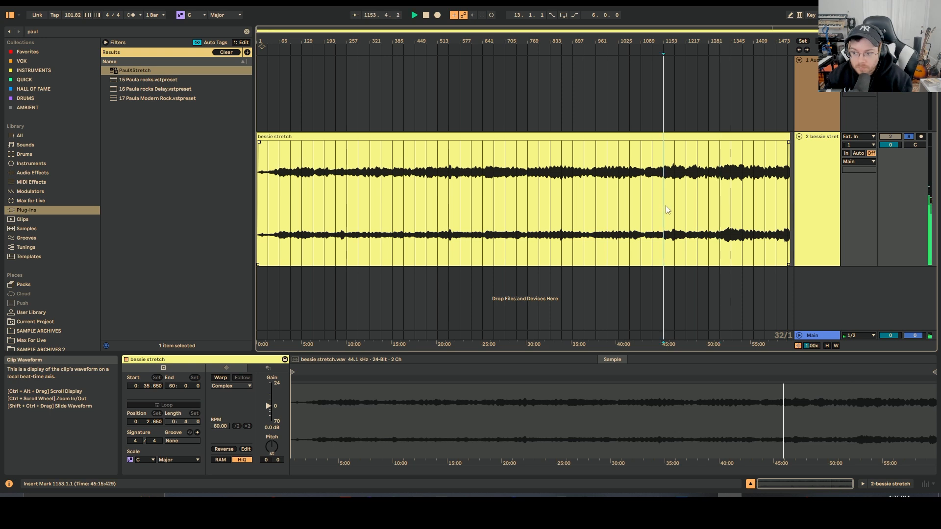
pyautogui.press('space')
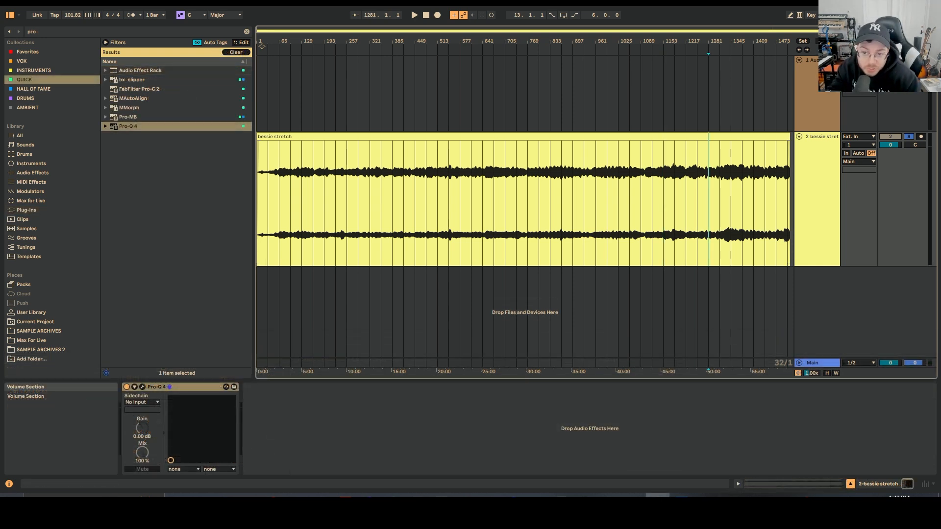
# - Open Pro-Q 4 on the bessie stretch track and set its low shelf band to about 90 Hz and -2.07 dB
pyautogui.press('Right')
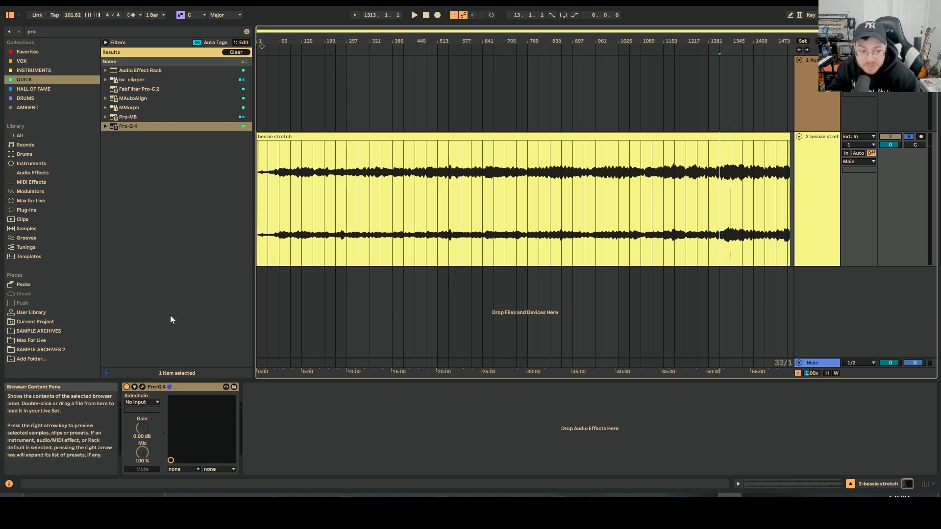
pyautogui.click(143, 387)
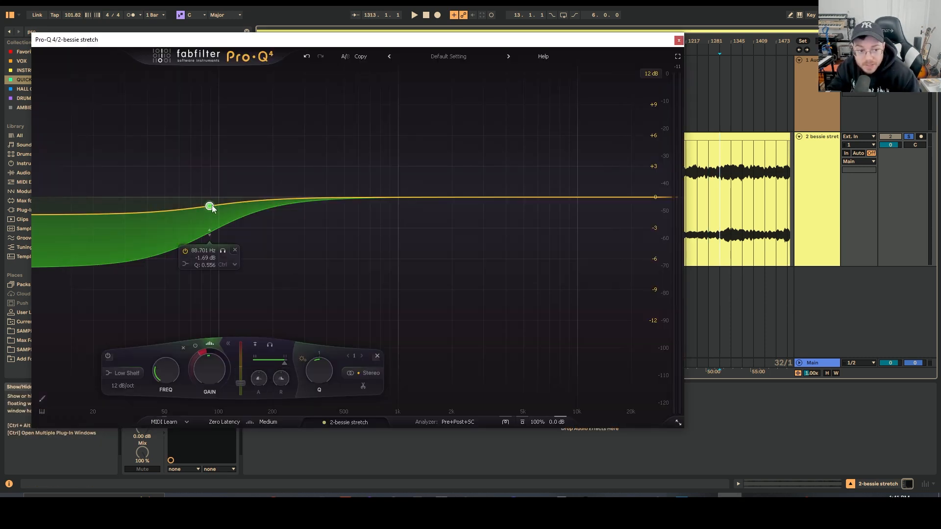
pyautogui.moveTo(211, 206); pyautogui.dragTo(213, 210)
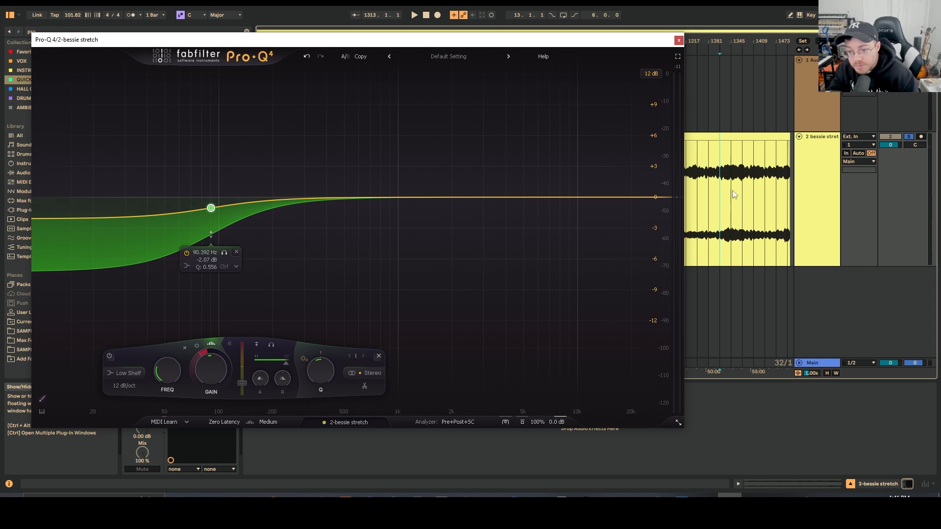
# - Play the track from a later position to audition the EQ
pyautogui.click(730, 212)
pyautogui.press('space')
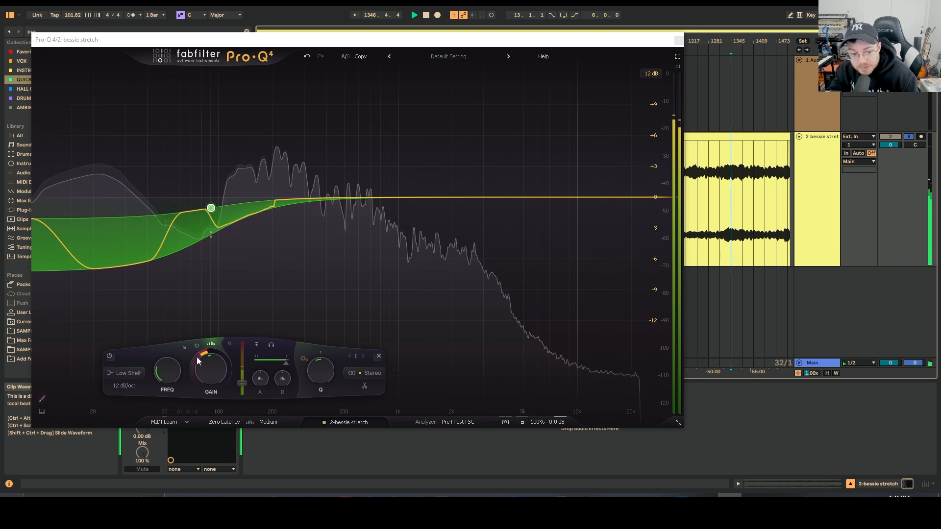
pyautogui.moveTo(247, 388)
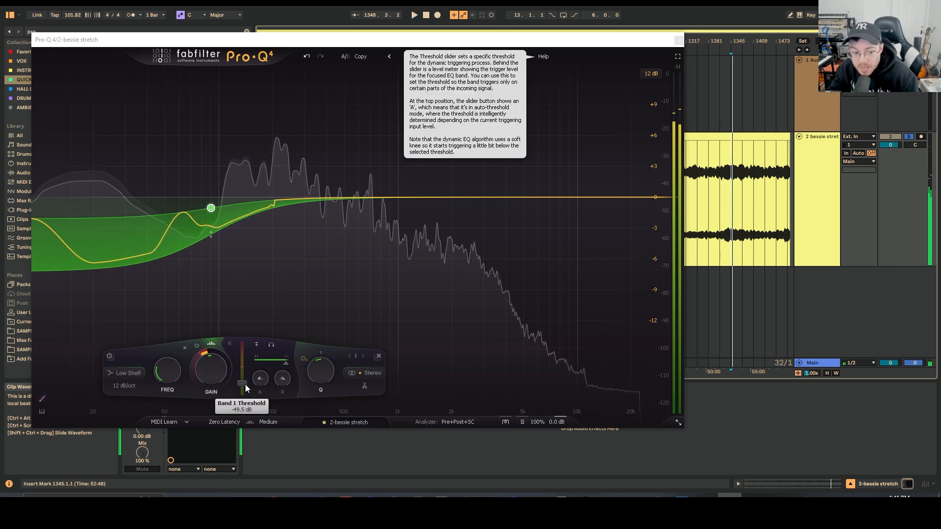
pyautogui.press('space')
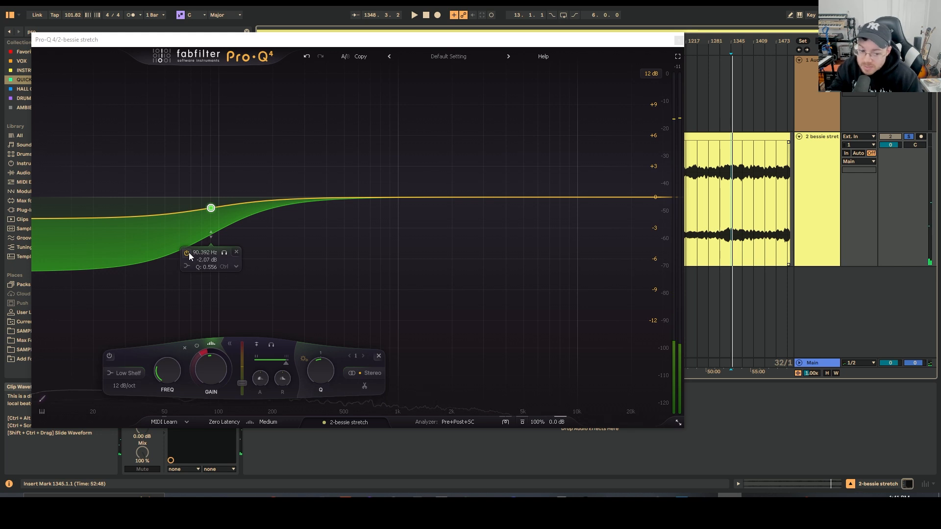
# - Adjust band 1's spectral density, audition the result, and close the Pro-Q 4 window
pyautogui.moveTo(285, 365)
pyautogui.mouseDown()
pyautogui.moveTo(272, 365)
pyautogui.moveTo(291, 366)
pyautogui.mouseUp()
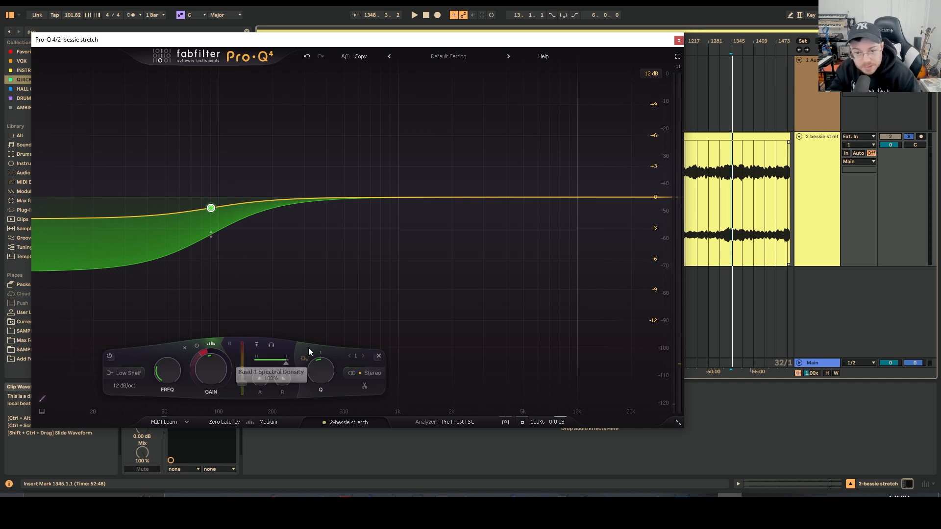
pyautogui.moveTo(607, 39); pyautogui.dragTo(515, 76)
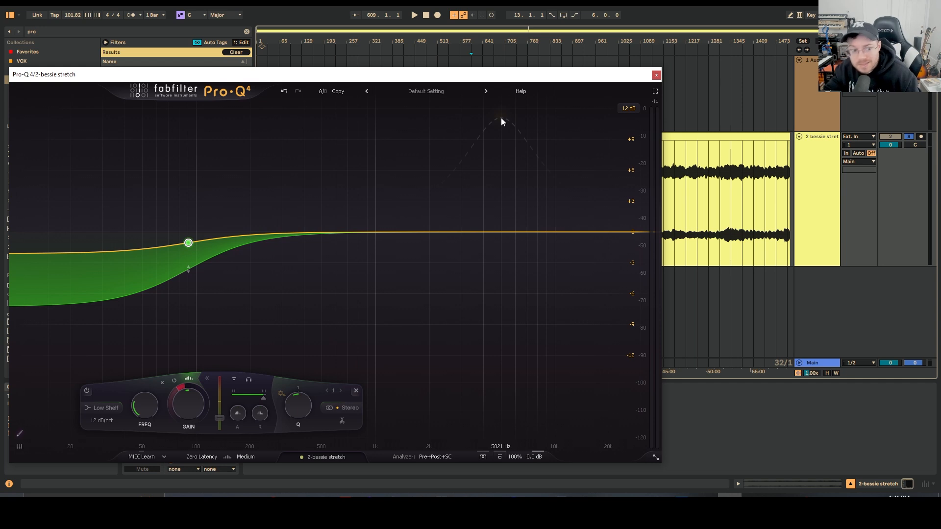
pyautogui.press('space')
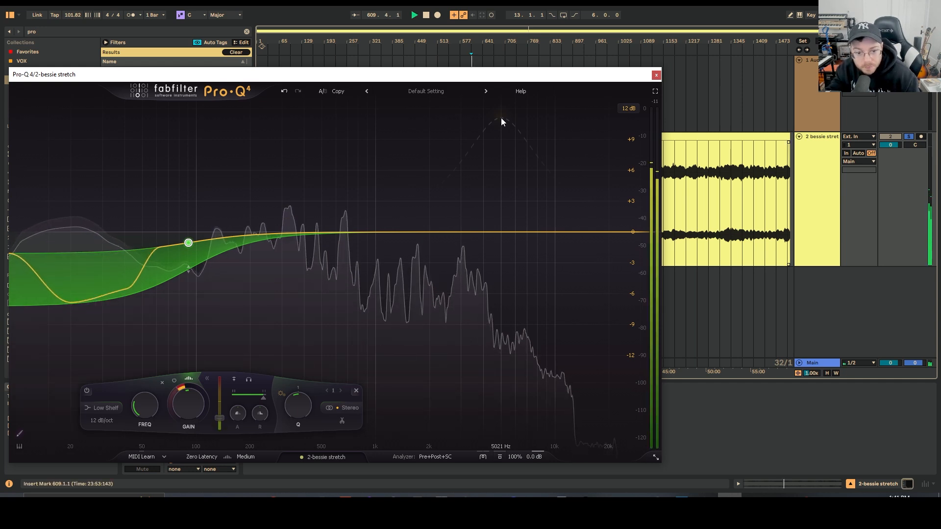
pyautogui.press('space')
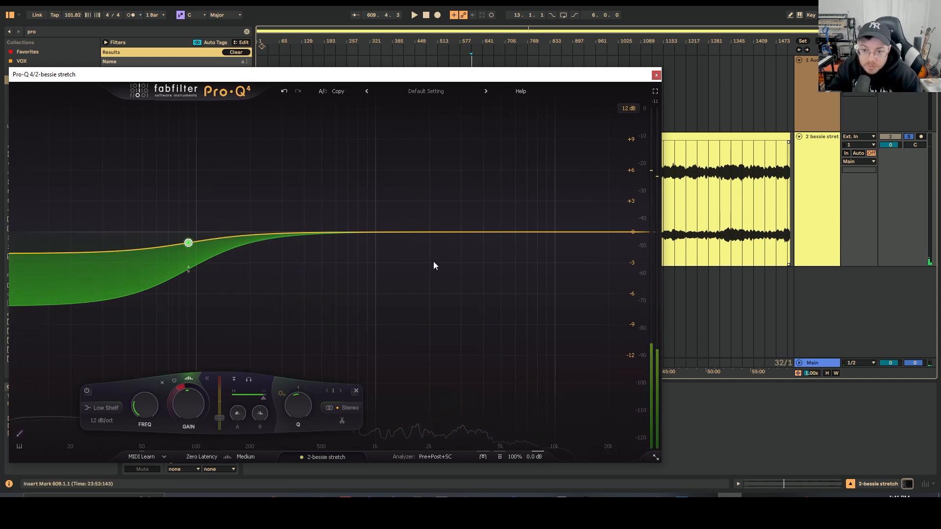
pyautogui.click(656, 74)
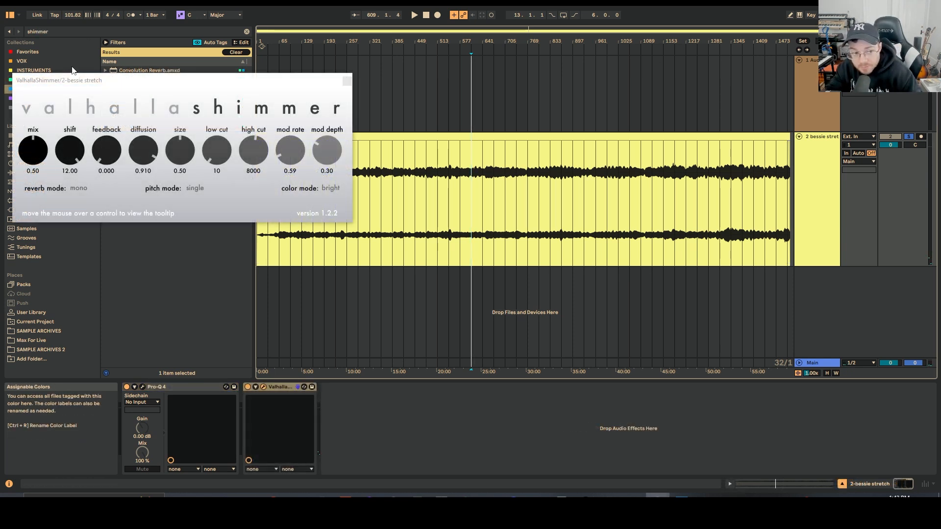
# - Add ValhallaShimmer after Pro-Q 4 on the bessie stretch track and audition the reverb
pyautogui.moveTo(73, 80); pyautogui.dragTo(329, 206)
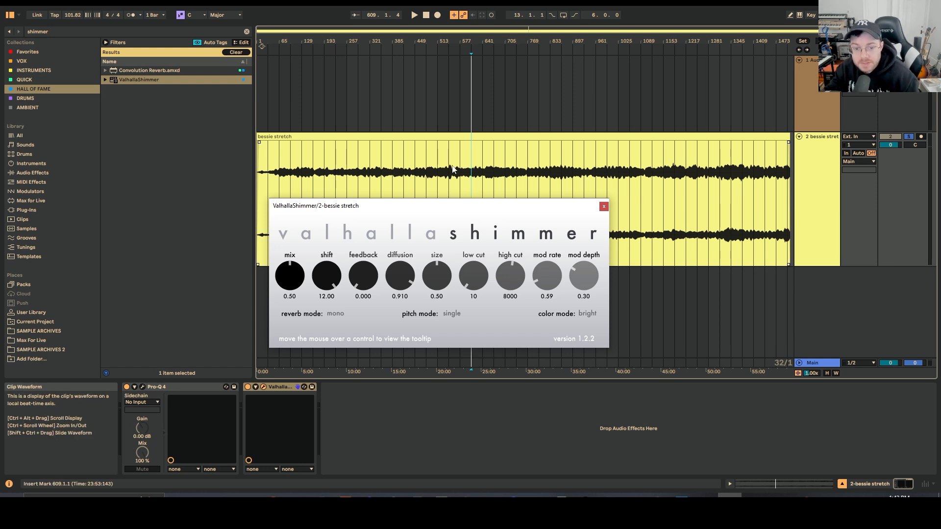
pyautogui.click(471, 180)
pyautogui.press('space')
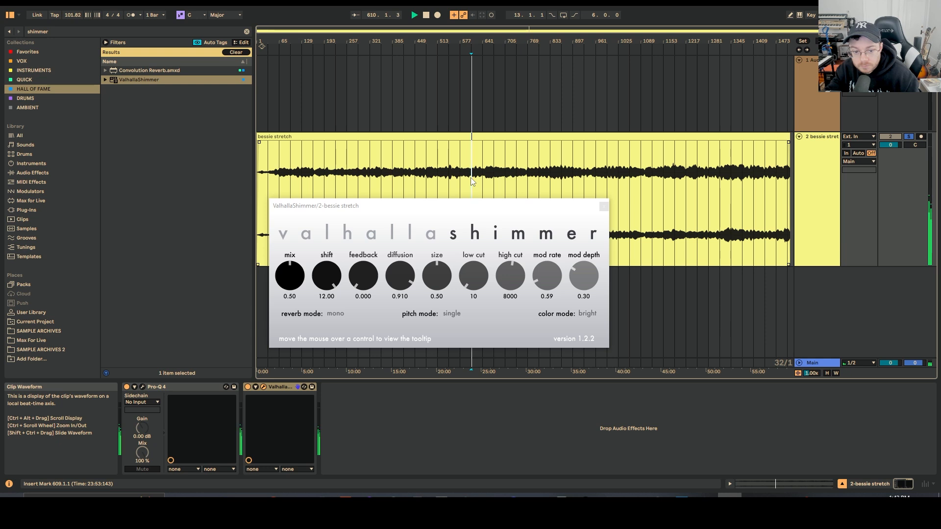
pyautogui.press('space')
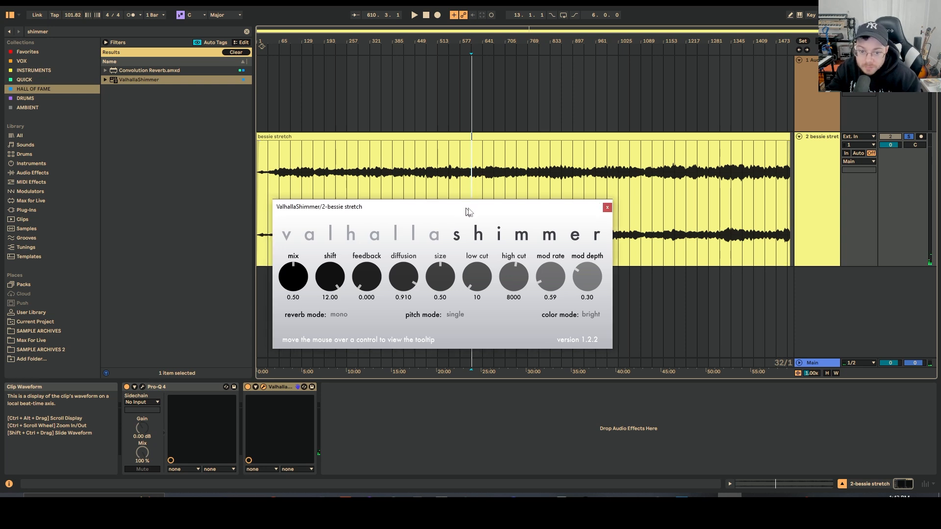
pyautogui.moveTo(467, 208); pyautogui.dragTo(486, 185)
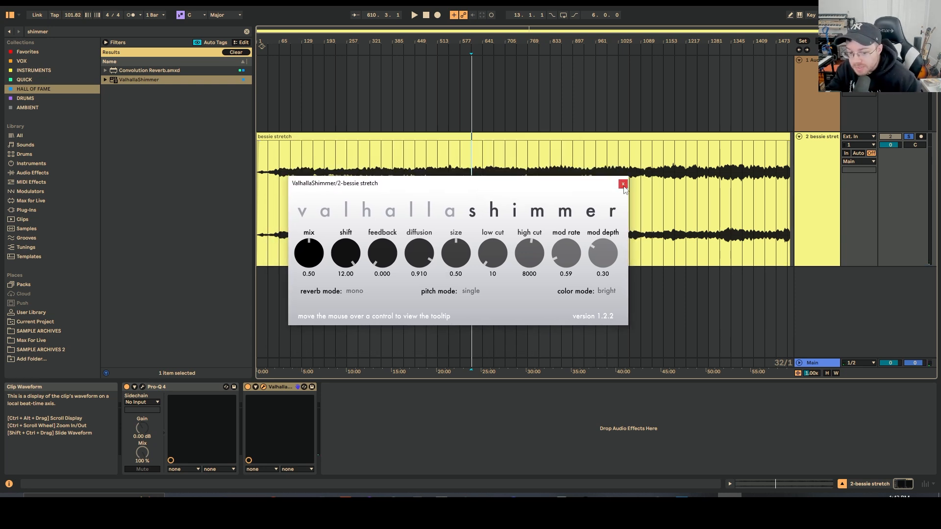
# - Set ValhallaShimmer's mix to 1.00 and audition the track from the same position
pyautogui.moveTo(308, 263); pyautogui.dragTo(321, 196)
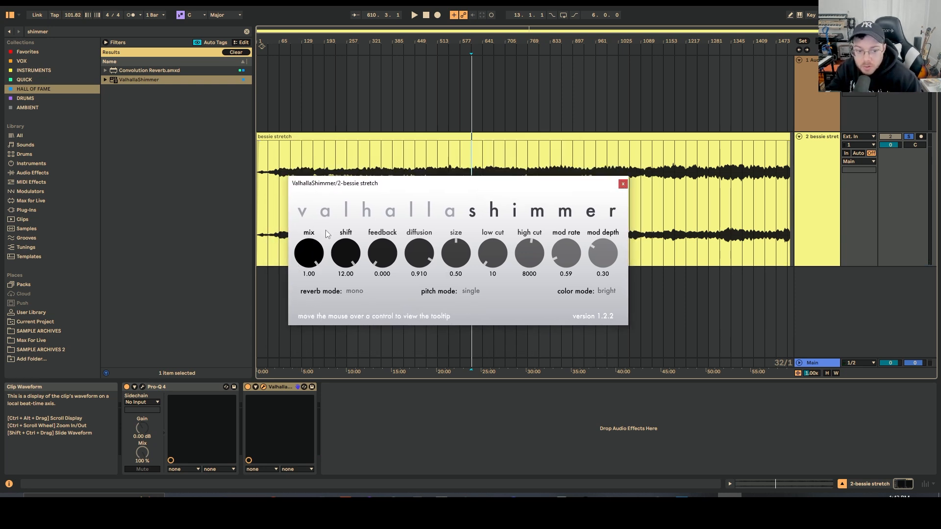
pyautogui.click(472, 169)
pyautogui.press('space')
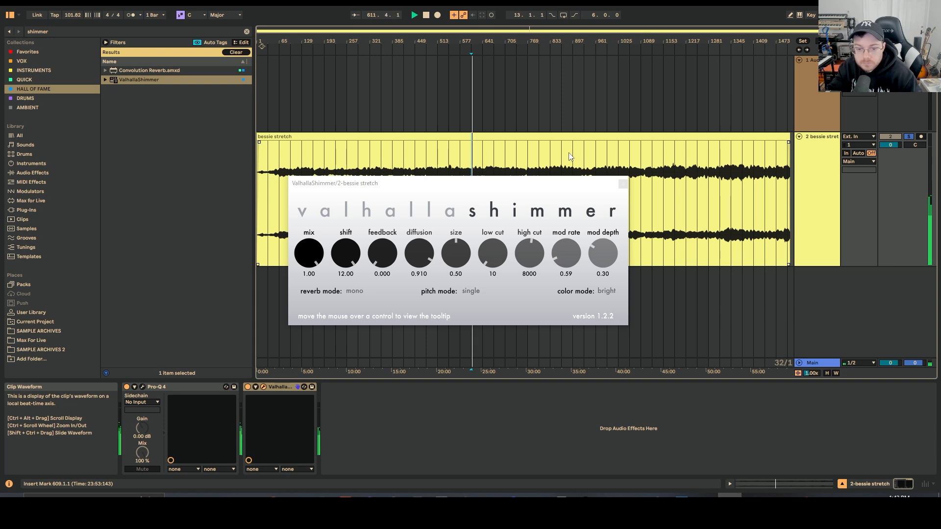
pyautogui.press('space')
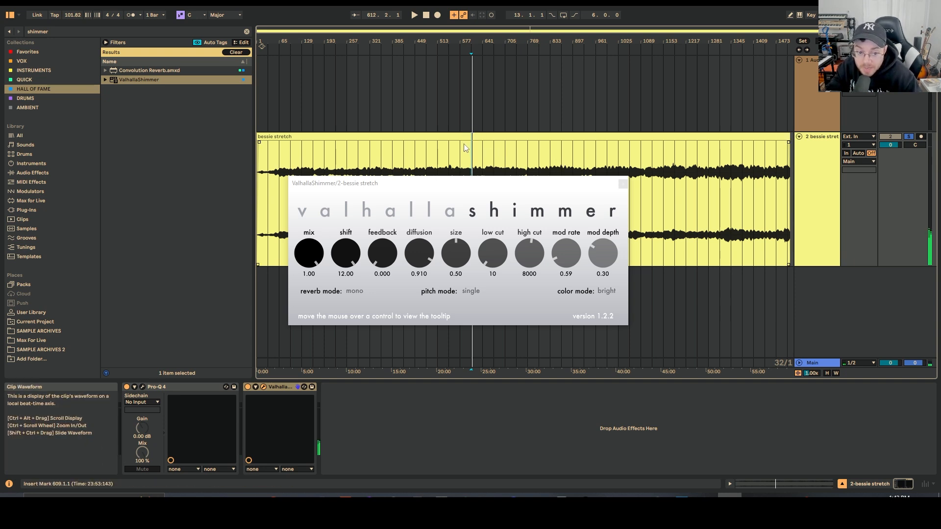
# - Switch ValhallaShimmer's reverb mode to bigStereo, audition it, and close the plugin window
pyautogui.click(360, 292)
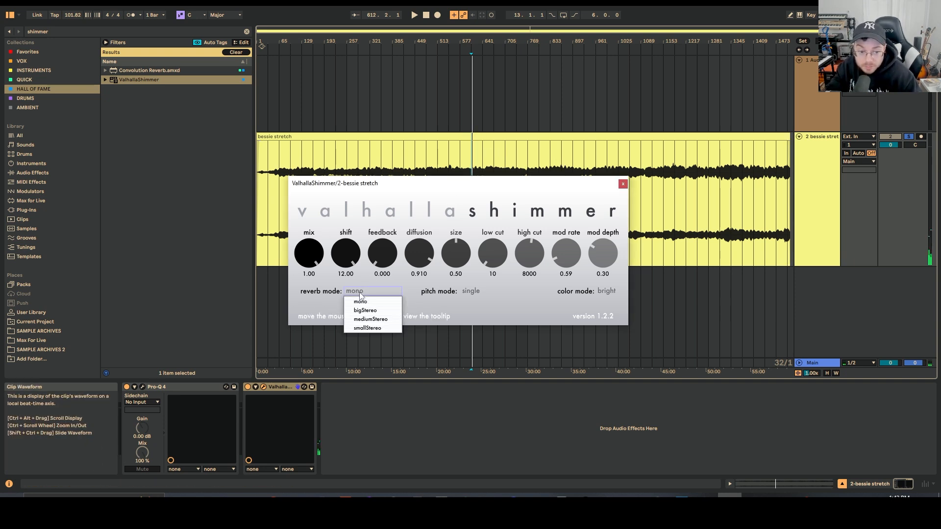
pyautogui.click(363, 310)
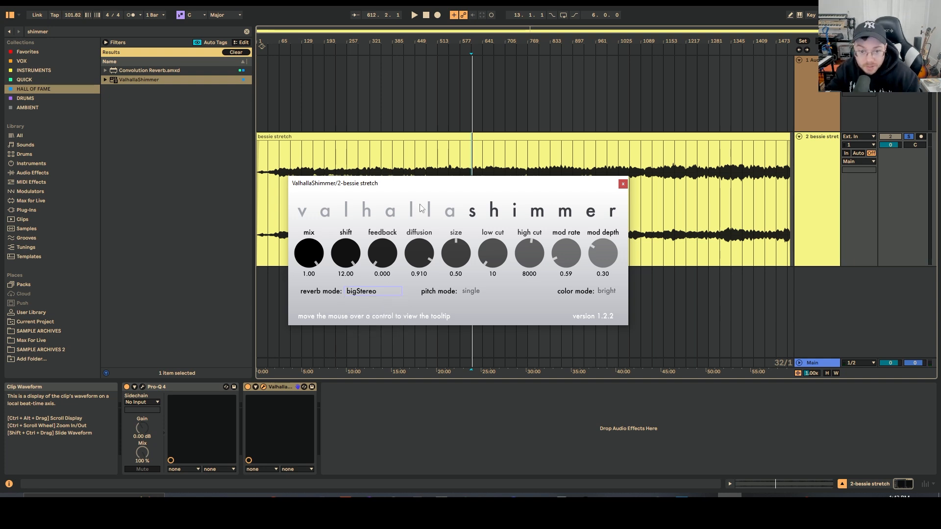
pyautogui.click(470, 167)
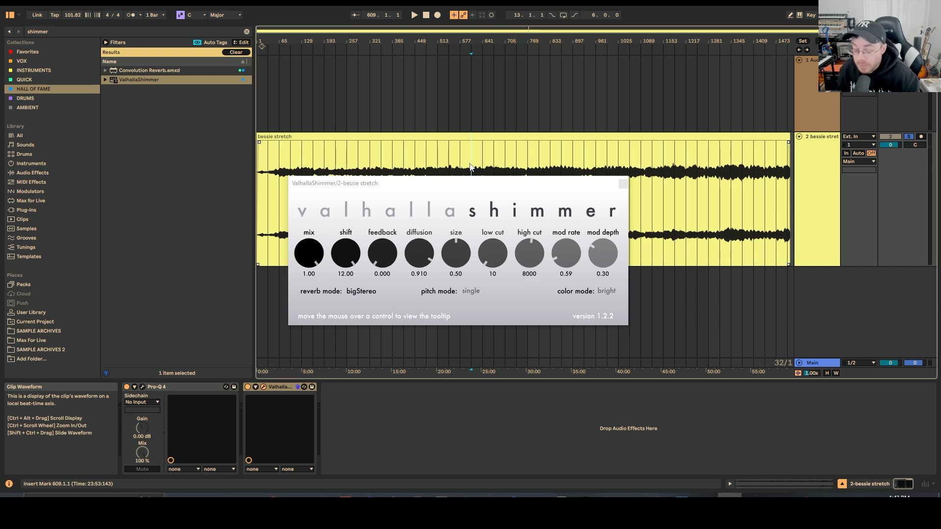
pyautogui.press('space')
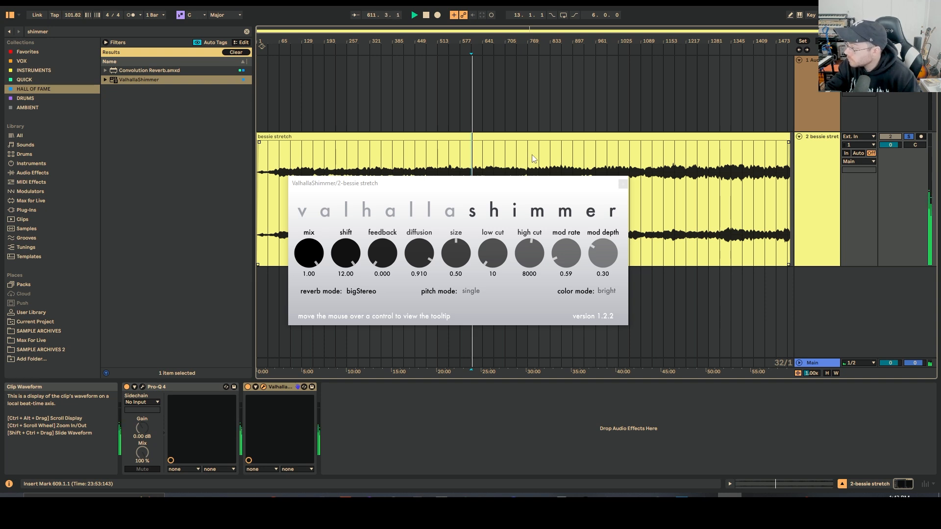
pyautogui.click(623, 184)
# - Try adding Hybrid Reverb from a reverb search among audio effects with the Shimmer algorithm, then delete it
pyautogui.click(246, 32)
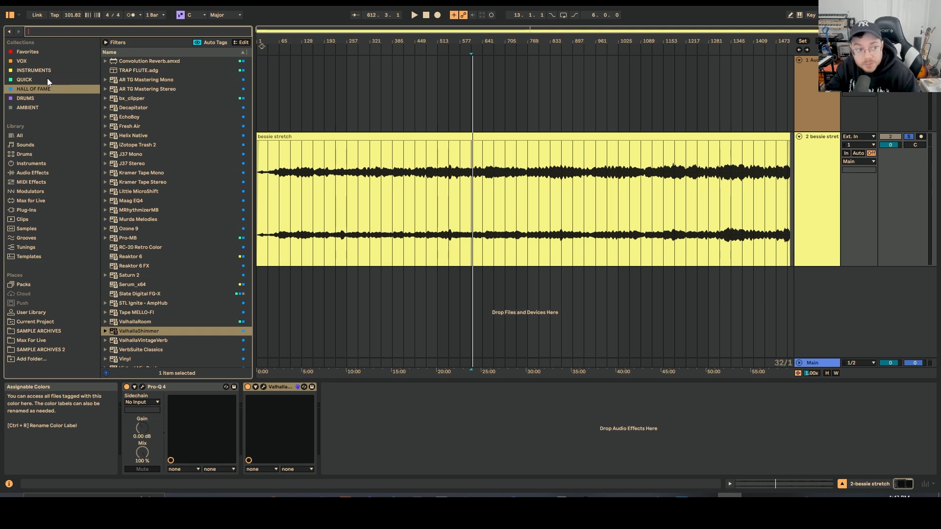
pyautogui.click(42, 173)
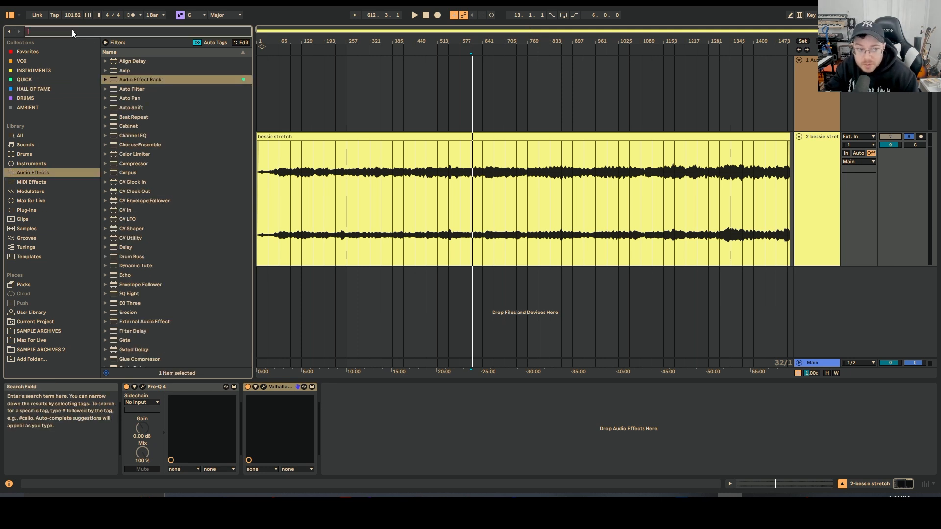
pyautogui.write('reverb')
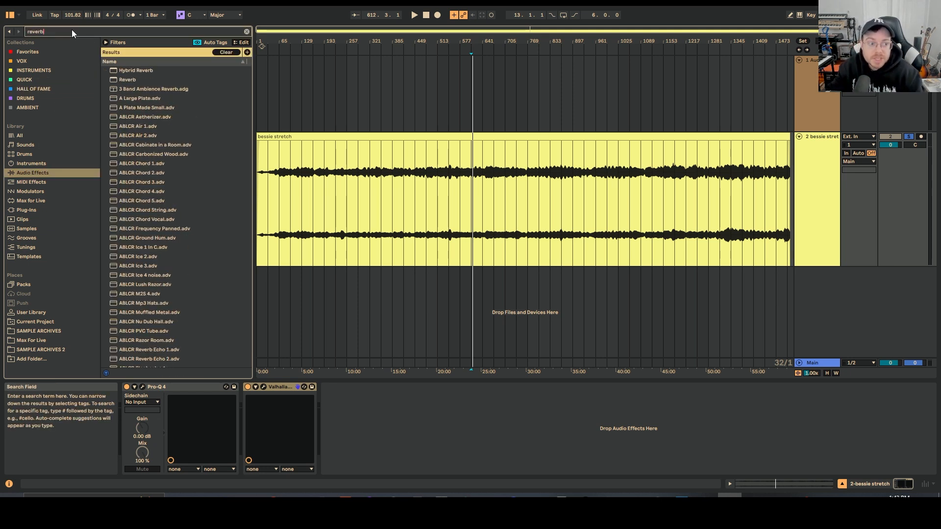
pyautogui.moveTo(123, 69); pyautogui.dragTo(422, 409)
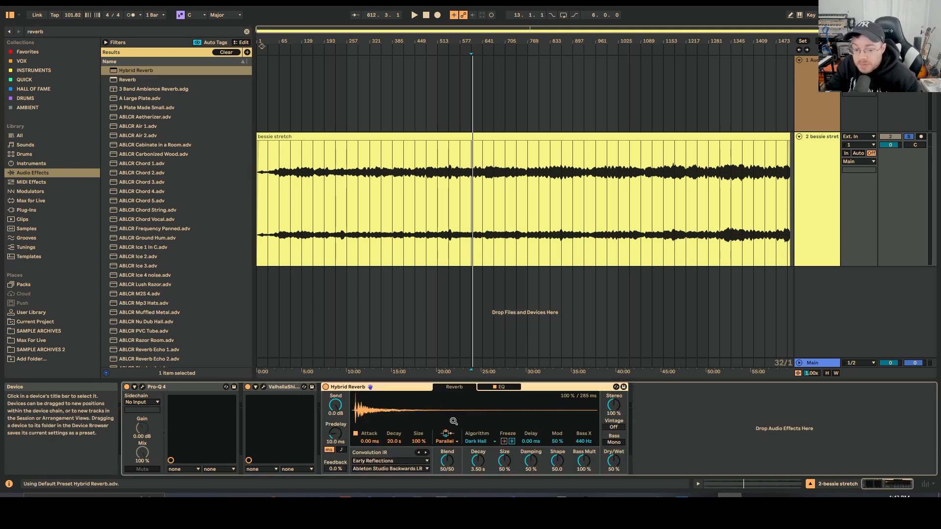
pyautogui.click(489, 441)
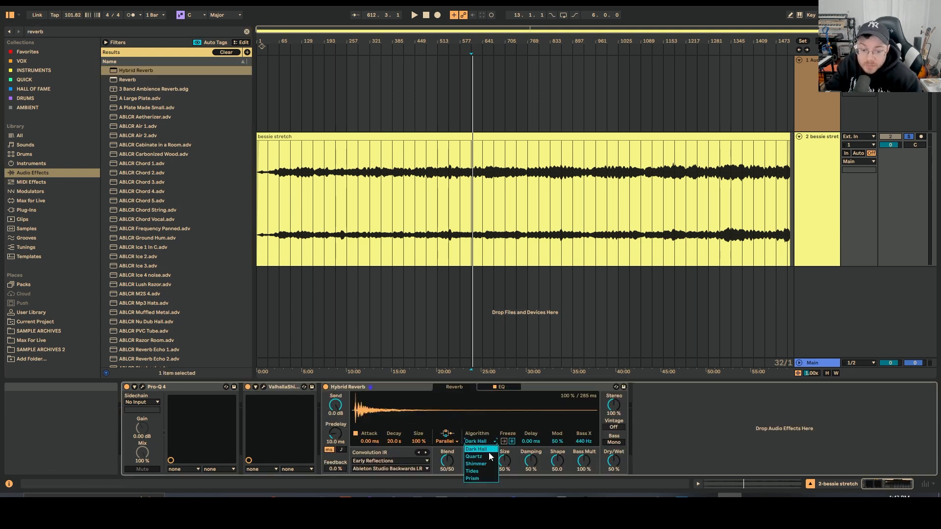
pyautogui.click(489, 465)
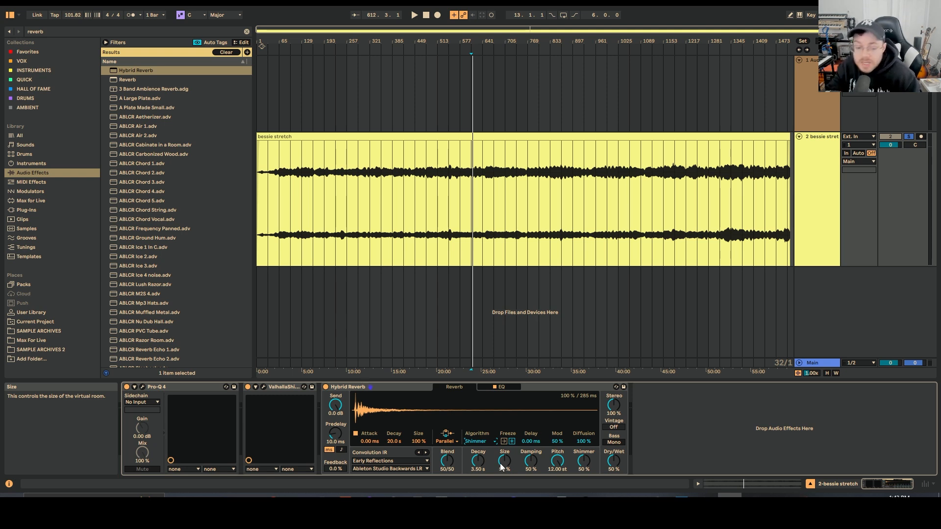
pyautogui.click(373, 386)
pyautogui.press('Delete')
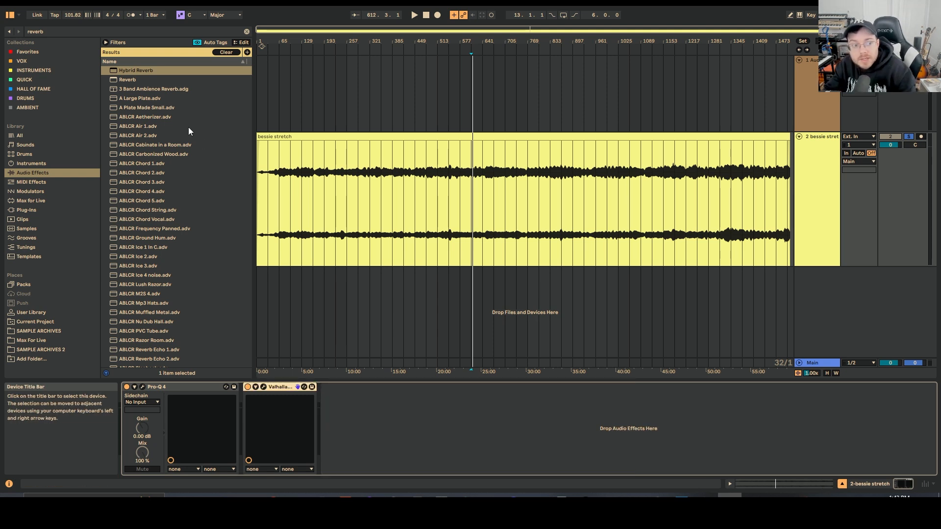
# - Add Ableton Reverb after ValhallaShimmer, raising its diffuse level to 2.4 dB and decay to about 17.7 s
pyautogui.moveTo(134, 80); pyautogui.dragTo(439, 437)
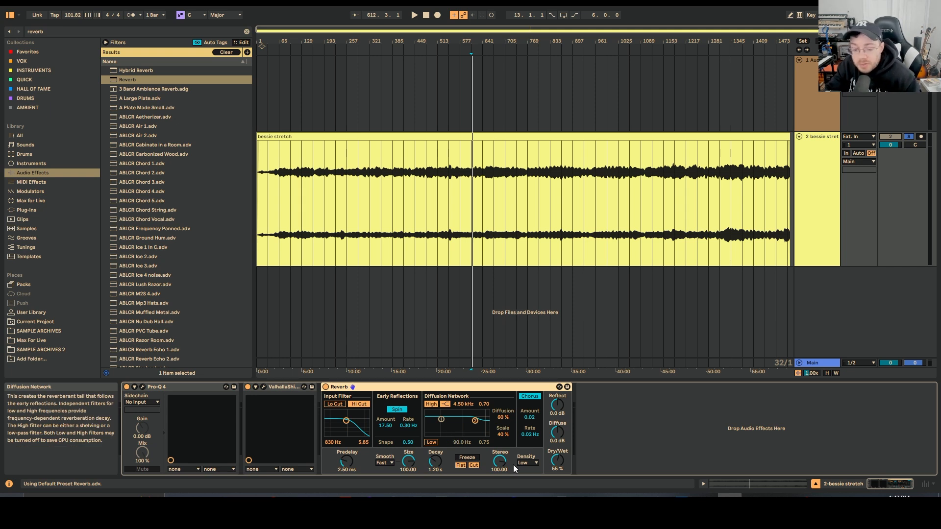
pyautogui.moveTo(443, 466); pyautogui.dragTo(442, 459)
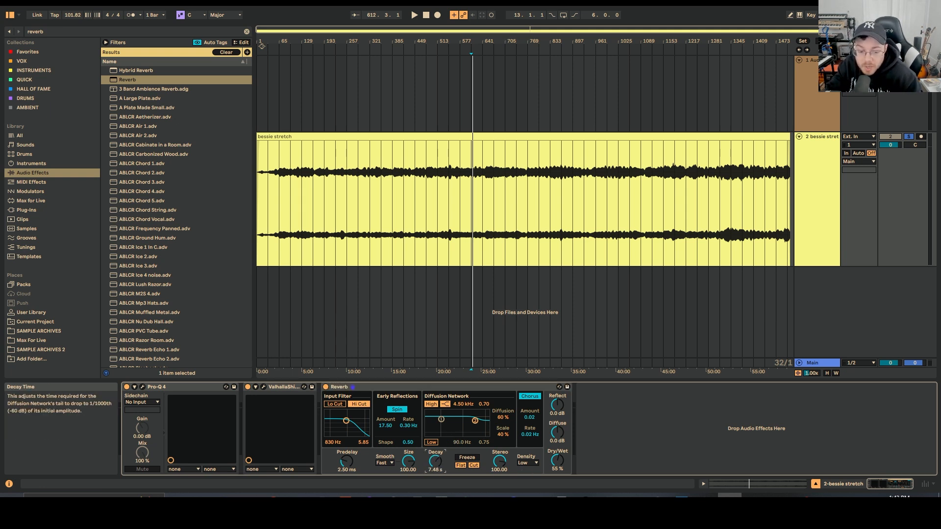
pyautogui.click(558, 432)
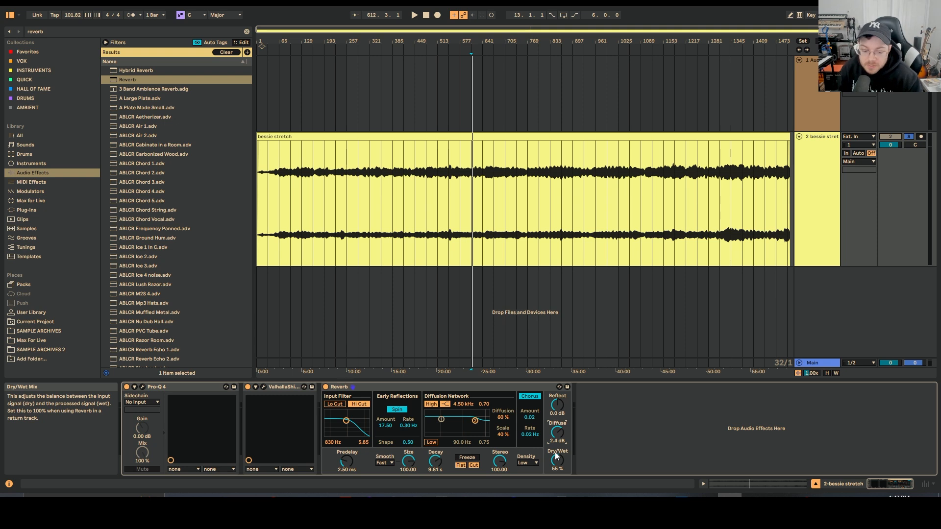
pyautogui.moveTo(440, 466)
pyautogui.mouseDown()
pyautogui.moveTo(440, 452)
pyautogui.moveTo(438, 468)
pyautogui.mouseUp()
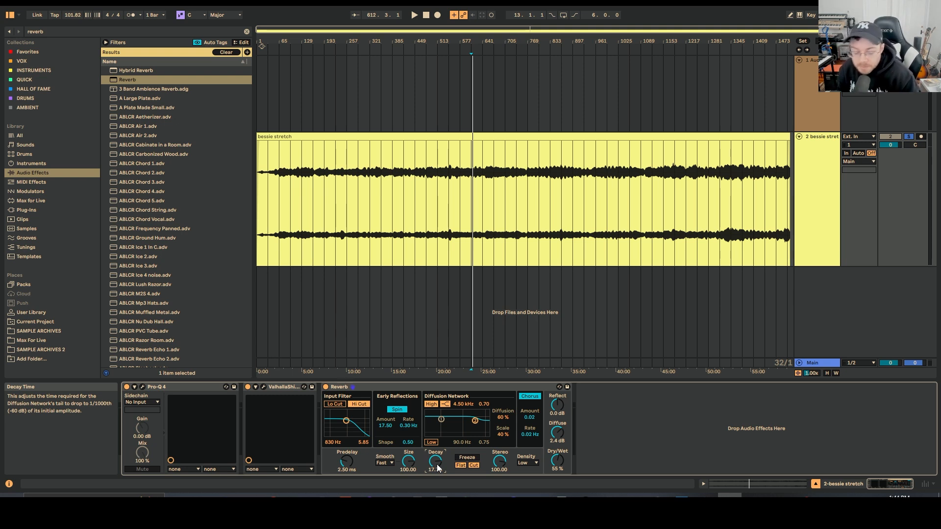
# - Search the browser for spectr and add Spectral Blur to the end of the device chain
pyautogui.click(247, 31)
pyautogui.write('spectr')
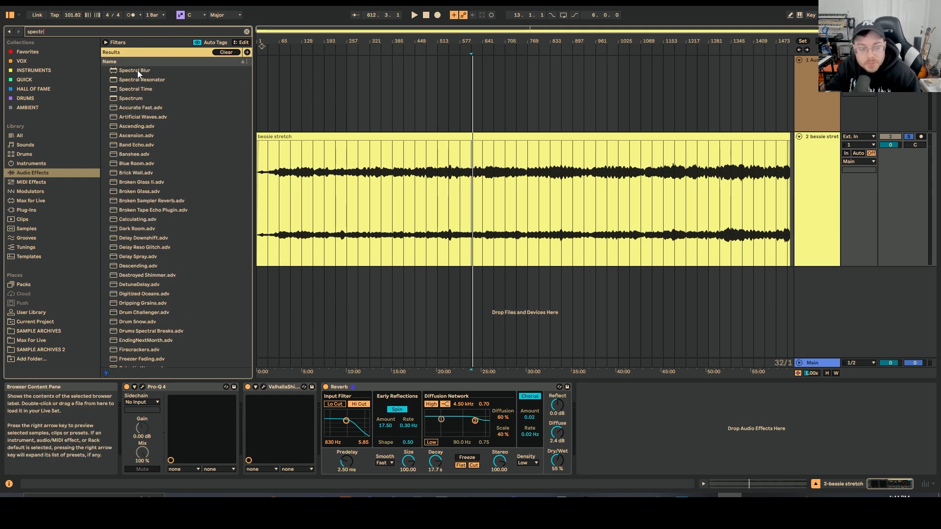
pyautogui.moveTo(137, 69); pyautogui.dragTo(710, 461)
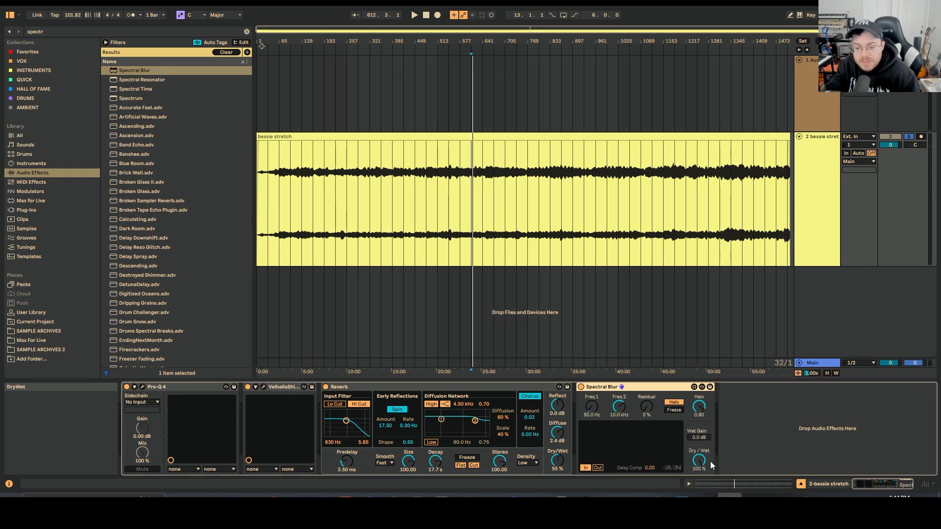
# - Delete the Reverb and ValhallaShimmer devices, leaving Pro-Q 4 and Spectral Blur on the track
pyautogui.click(347, 387)
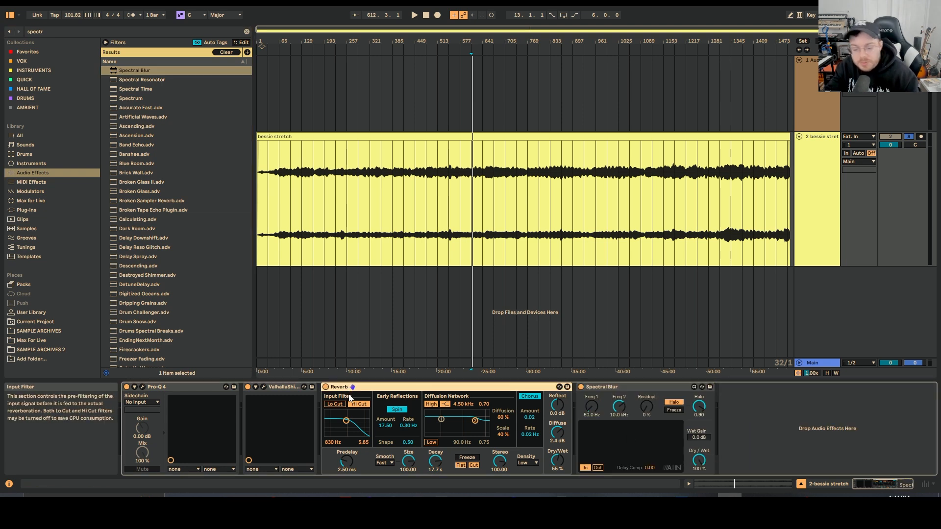
pyautogui.press('Delete')
pyautogui.click(284, 385)
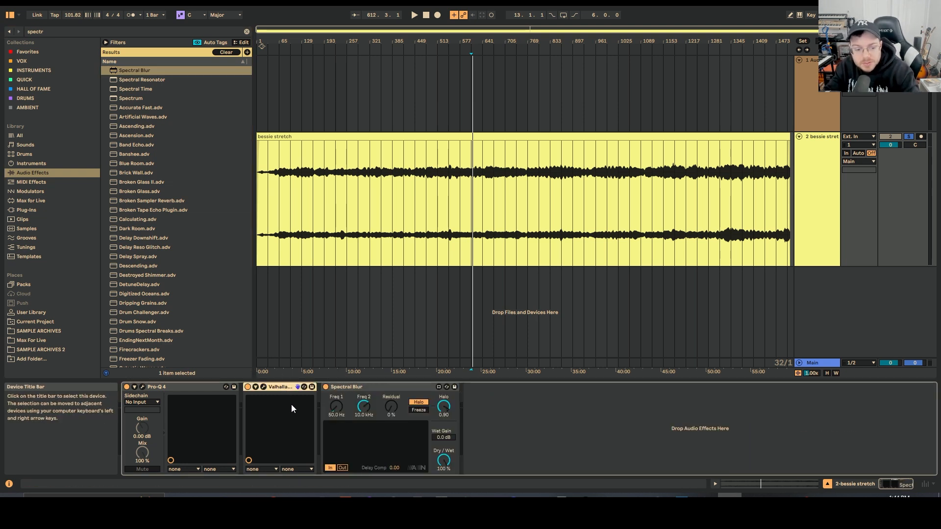
pyautogui.press('Delete')
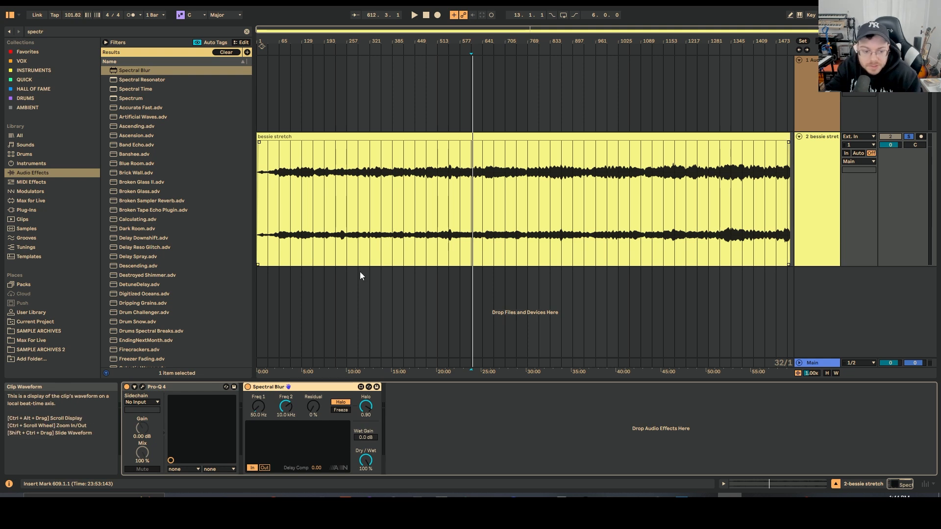
# - Play the track from an earlier position around the 15-second mark to audition it
pyautogui.click(381, 245)
pyautogui.click(403, 243)
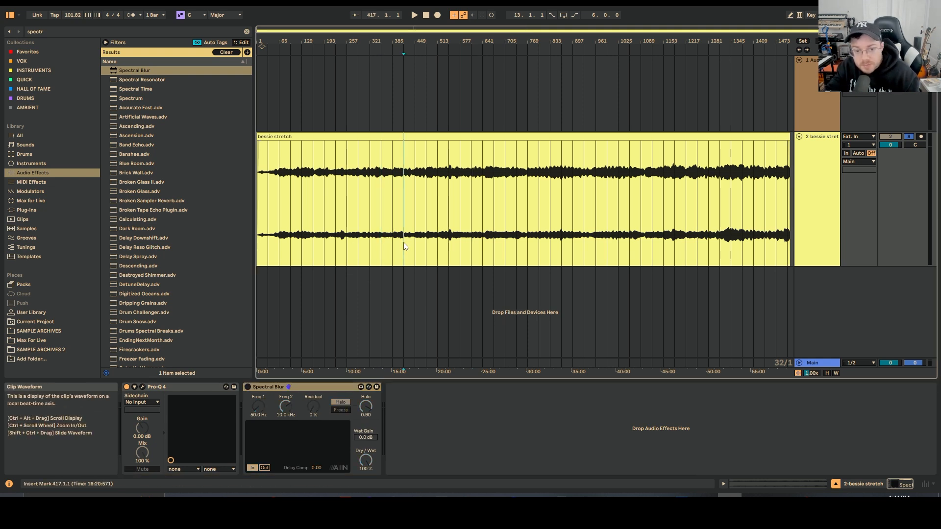
pyautogui.press('space')
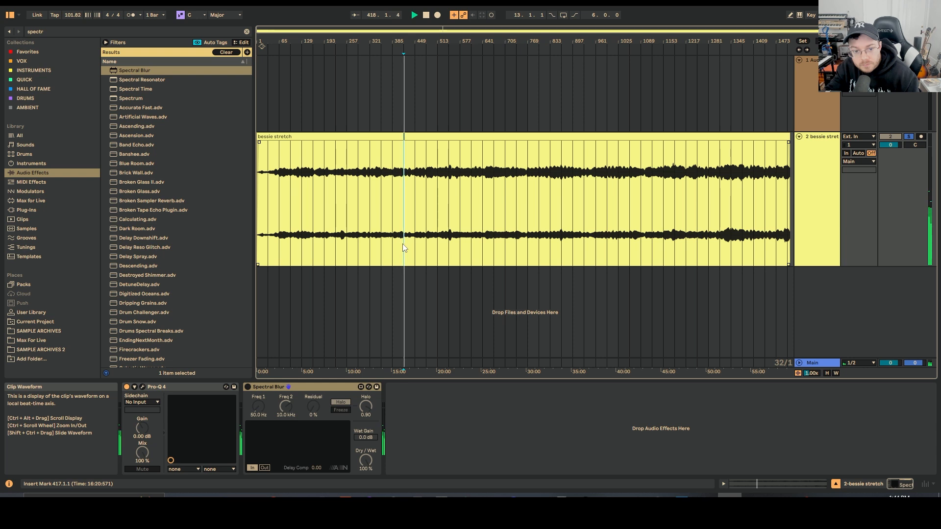
# - Enable Spectral Blur, play from the same position, and raise its wet gain
pyautogui.click(248, 386)
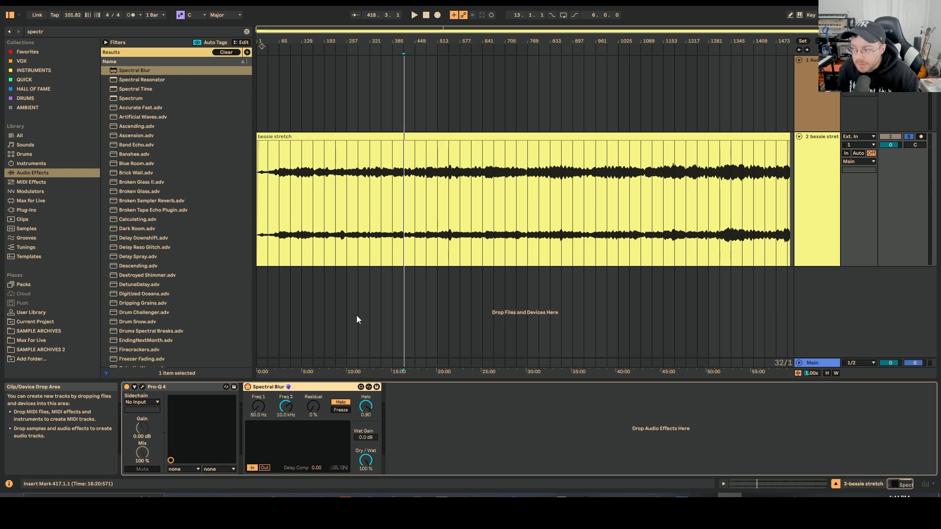
pyautogui.click(400, 242)
pyautogui.press('space')
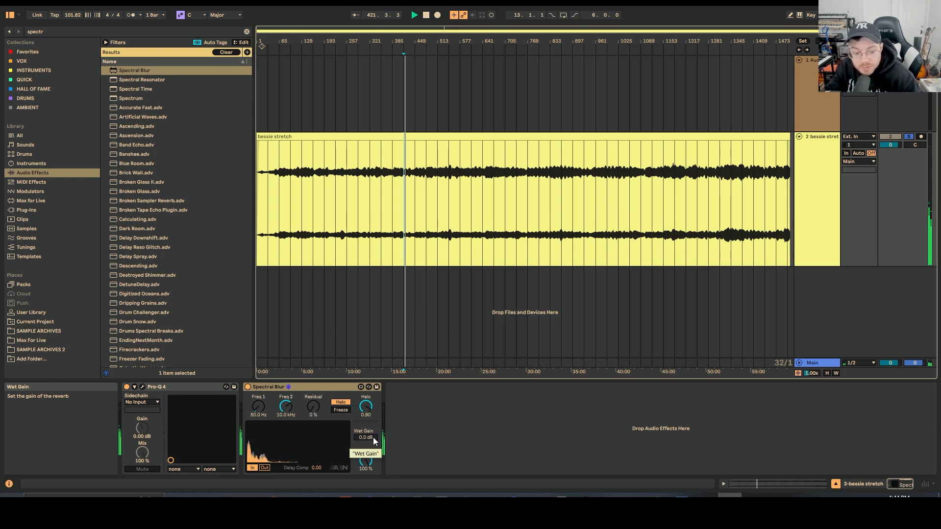
pyautogui.moveTo(372, 437); pyautogui.dragTo(372, 412)
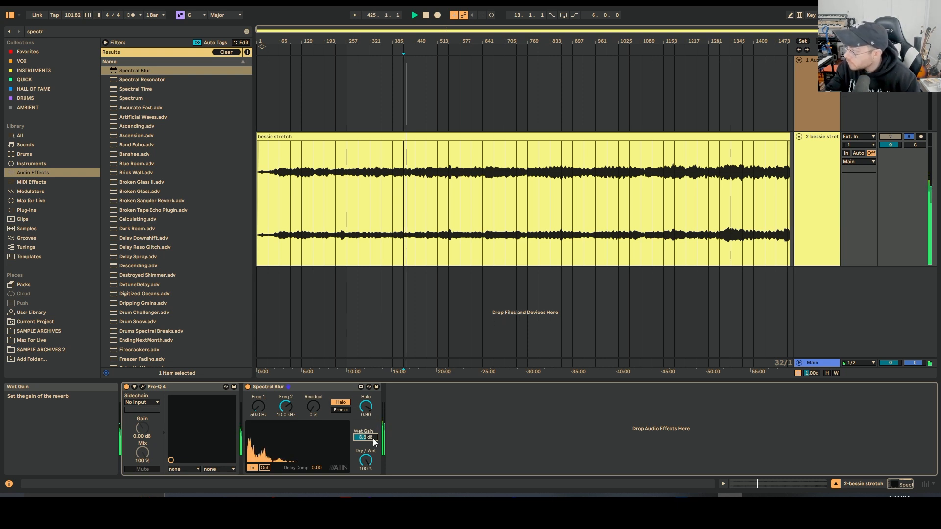